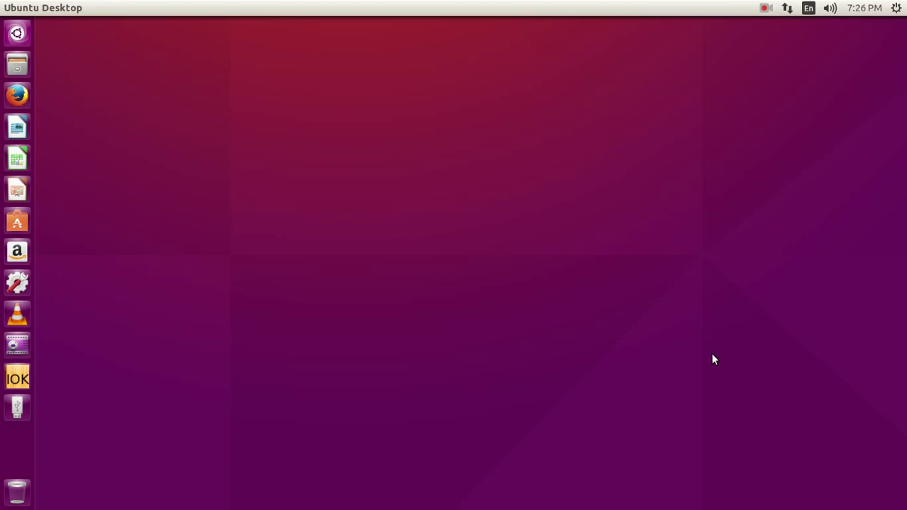
Search the computer's applications and files for "priter"
{"action": "left_click", "coordinate": [18, 33]}
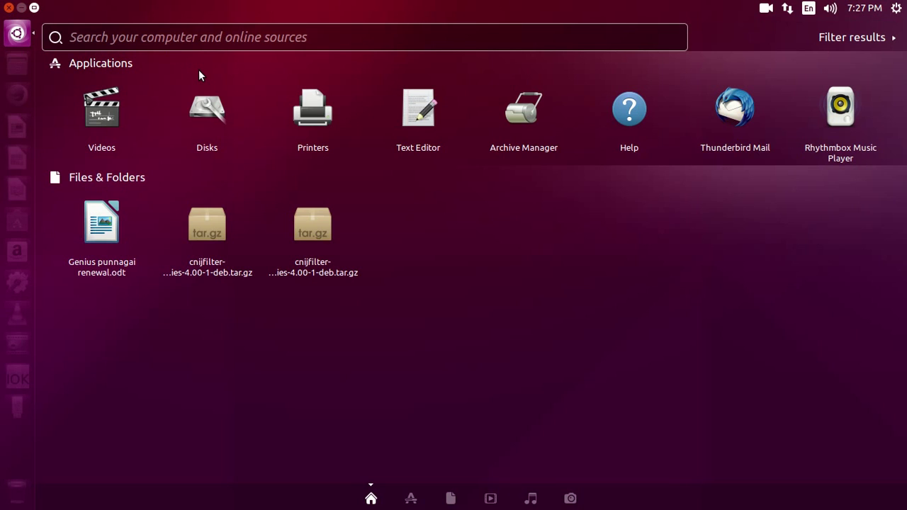
{"action": "type", "text": "prit"}
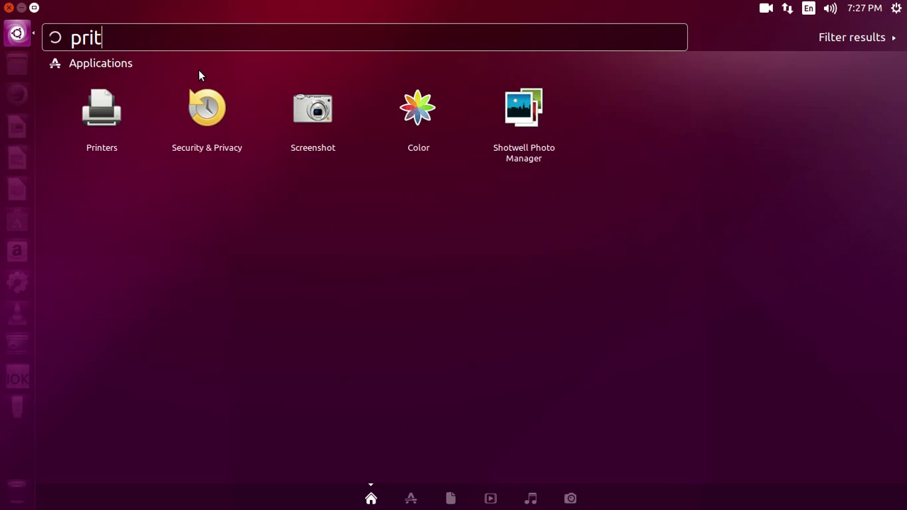
{"action": "type", "text": "er"}
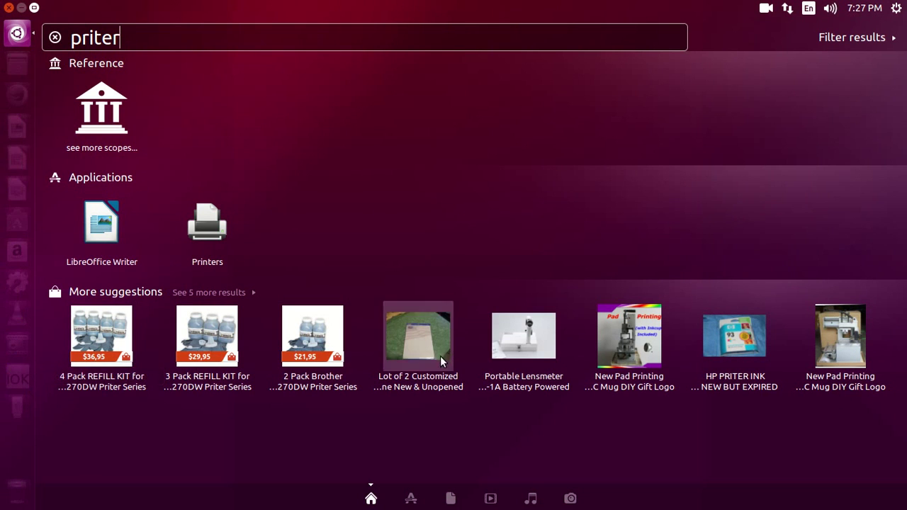
Open the file manager and look through the Desktop, Documents, Downloads, Music, Pictures and Videos folders
{"action": "left_click", "coordinate": [18, 64]}
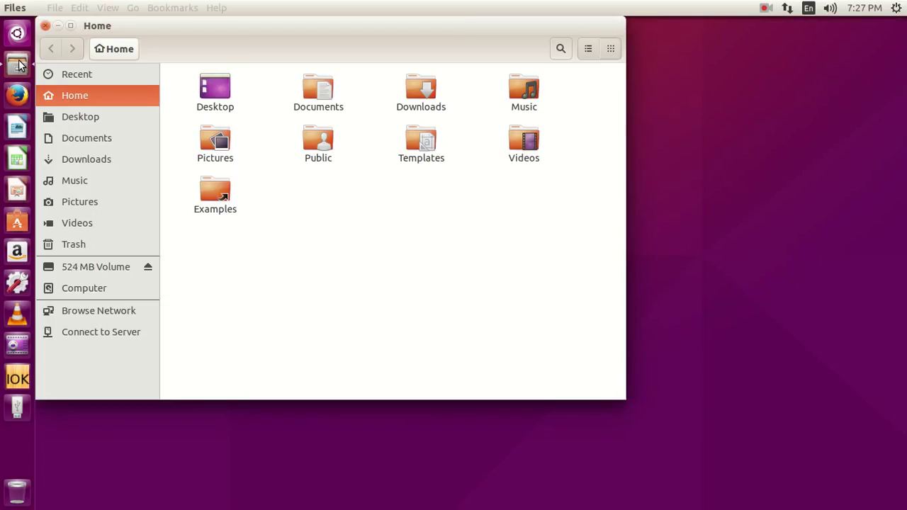
{"action": "left_click_drag", "start_coordinate": [239, 35], "coordinate": [459, 68]}
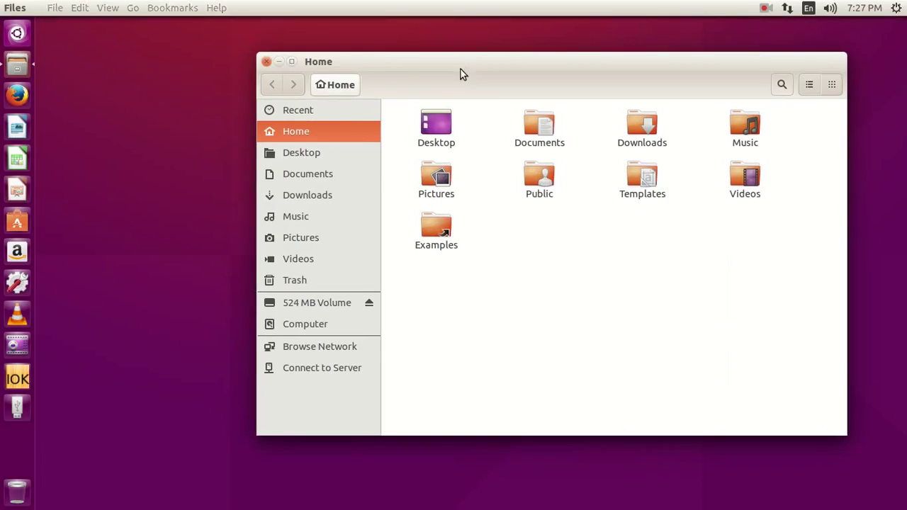
{"action": "left_click", "coordinate": [301, 150]}
{"action": "left_click", "coordinate": [304, 177]}
{"action": "left_click", "coordinate": [305, 195]}
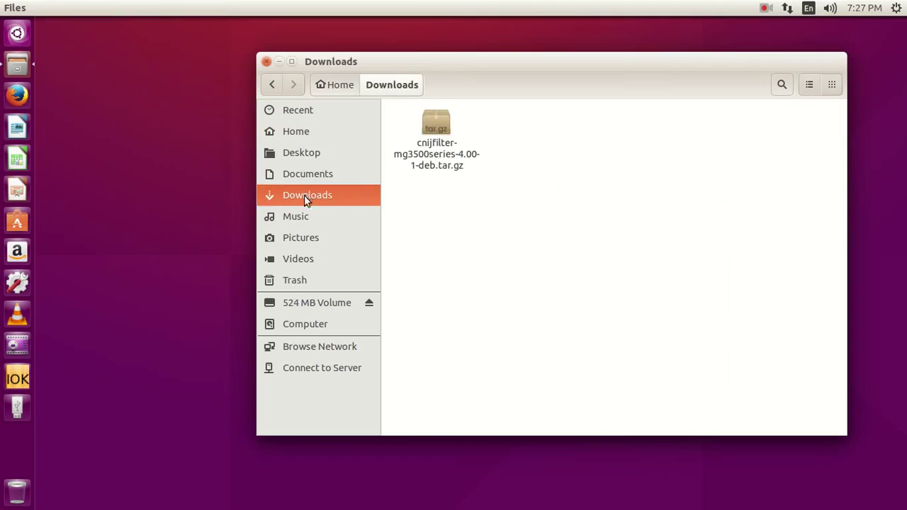
{"action": "left_click", "coordinate": [304, 219]}
{"action": "left_click", "coordinate": [303, 238]}
{"action": "left_click", "coordinate": [303, 260]}
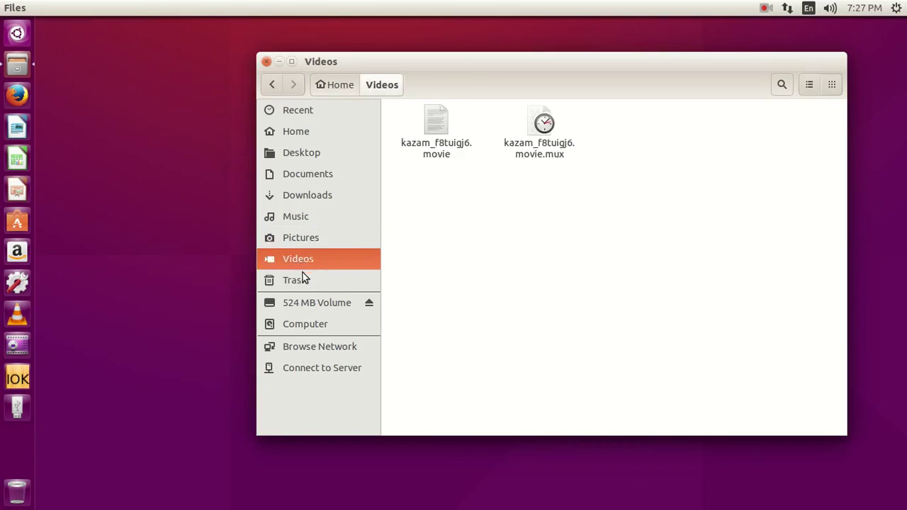
View the Trash, 524 MB Volume, Computer and network locations, including Connect to Server, and close the file manager
{"action": "left_click", "coordinate": [302, 280]}
{"action": "left_click", "coordinate": [312, 302]}
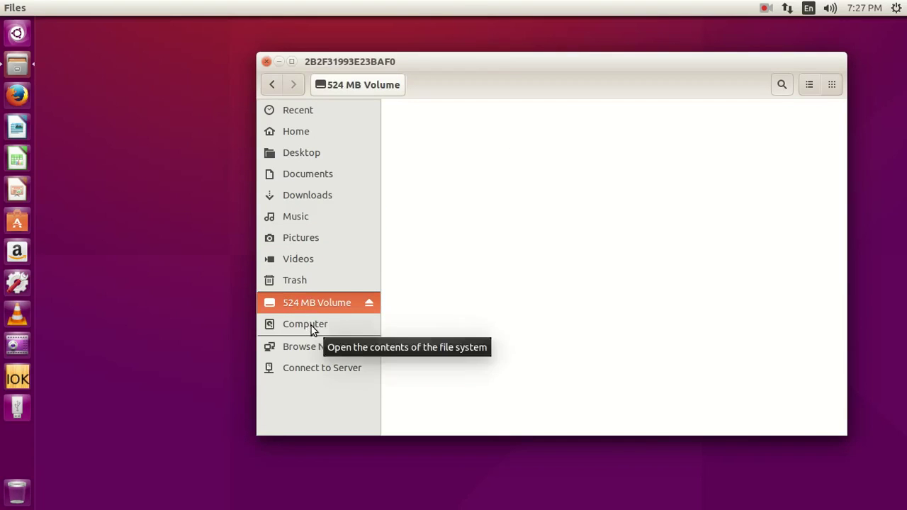
{"action": "left_click", "coordinate": [313, 331]}
{"action": "left_click", "coordinate": [315, 350]}
{"action": "left_click", "coordinate": [318, 368]}
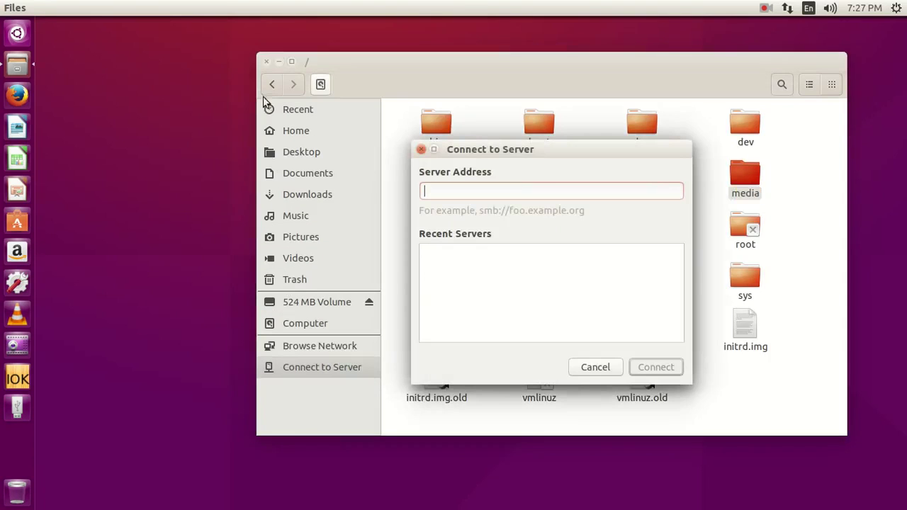
{"action": "left_click", "coordinate": [595, 368]}
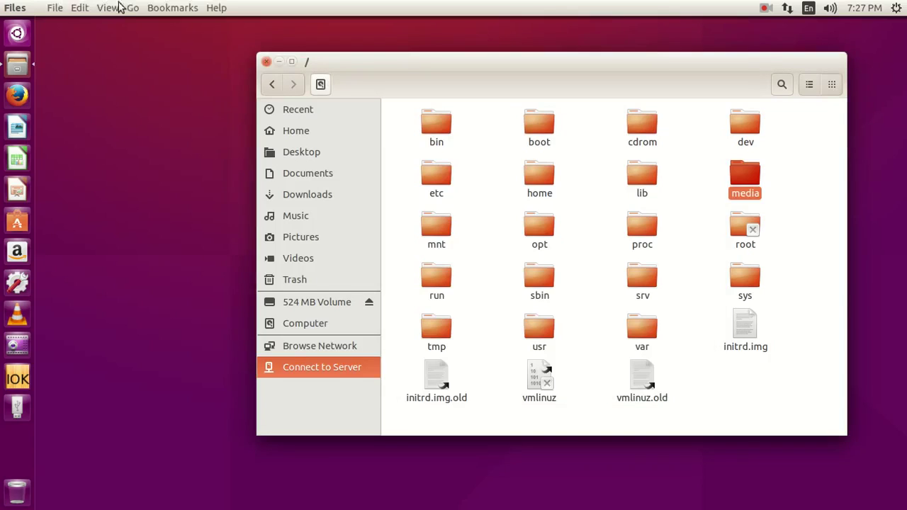
{"action": "left_click", "coordinate": [259, 62]}
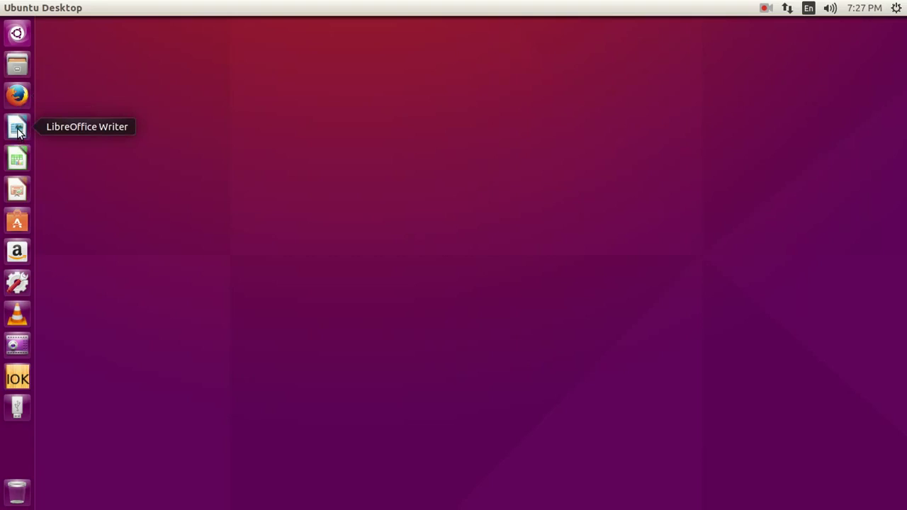
Open LibreOffice Writer and look over the blank text document
{"action": "right_click", "coordinate": [17, 189]}
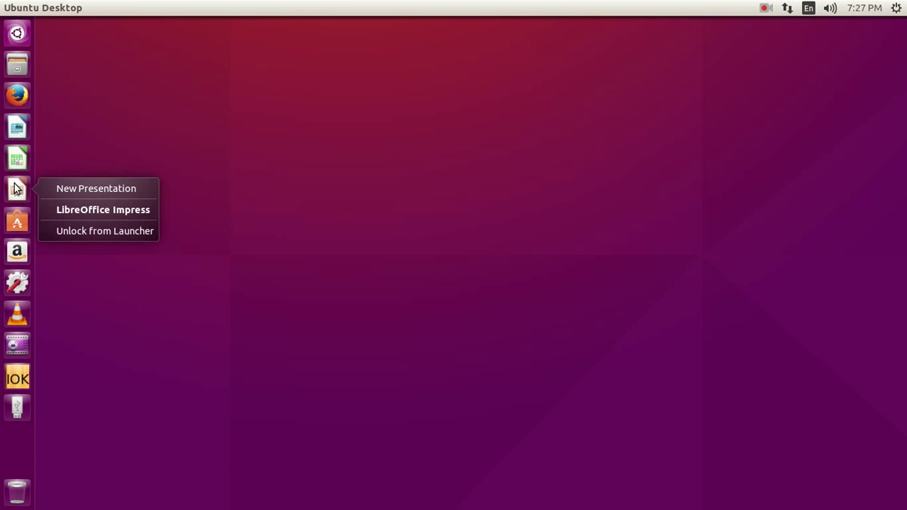
{"action": "left_click", "coordinate": [17, 127]}
{"action": "left_click", "coordinate": [17, 130]}
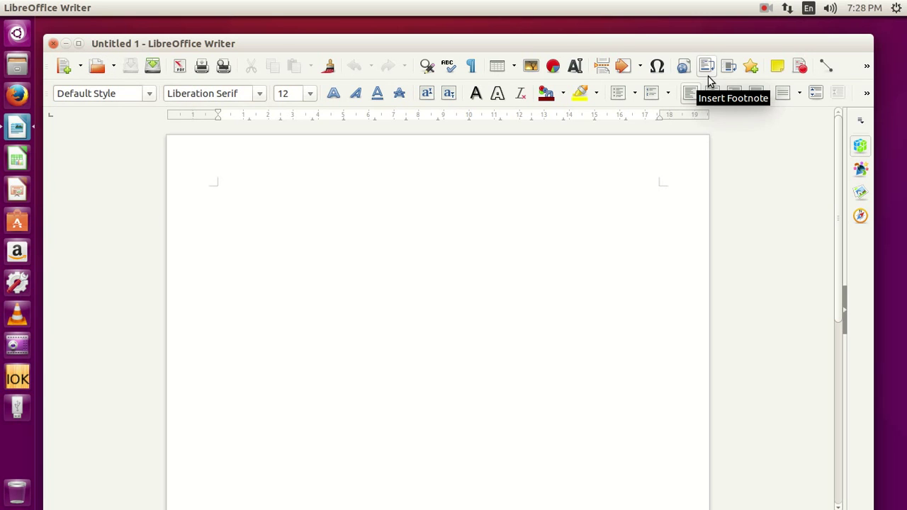
{"action": "scroll", "coordinate": [633, 236], "scroll_direction": "down", "scroll_amount": 10}
{"action": "scroll", "coordinate": [626, 231], "scroll_direction": "up", "scroll_amount": 10}
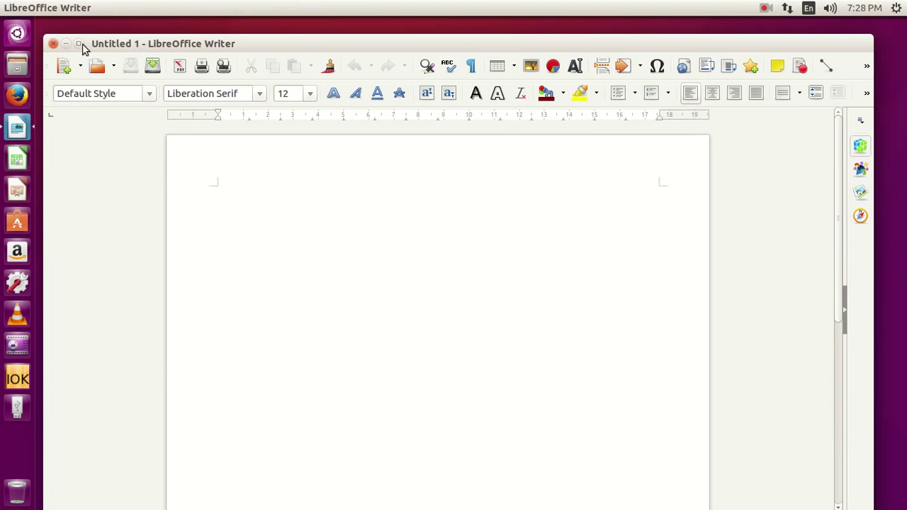
Check the recent documents list, create a new spreadsheet from Writer and look over its empty sheet
{"action": "left_click", "coordinate": [114, 66]}
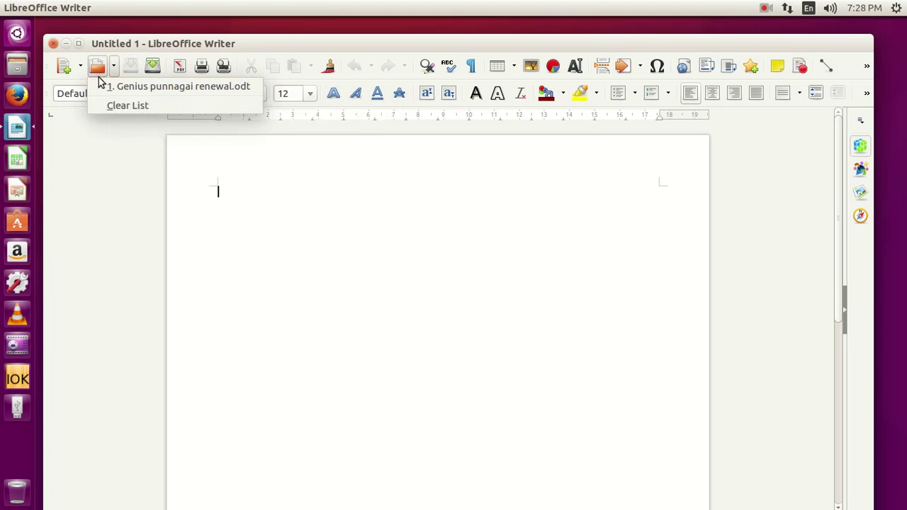
{"action": "left_click", "coordinate": [86, 141]}
{"action": "left_click", "coordinate": [81, 66]}
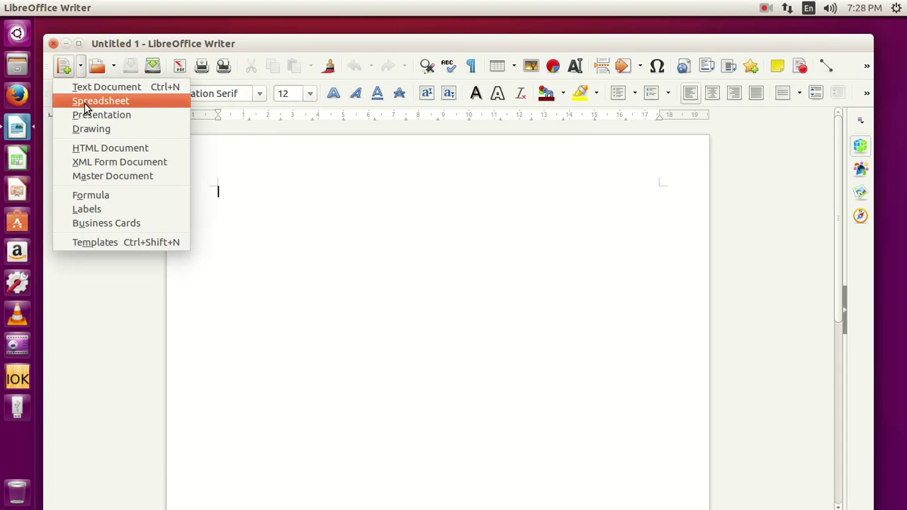
{"action": "left_click", "coordinate": [85, 157]}
{"action": "scroll", "coordinate": [592, 275], "scroll_direction": "down", "scroll_amount": 10}
{"action": "scroll", "coordinate": [591, 274], "scroll_direction": "up", "scroll_amount": 10}
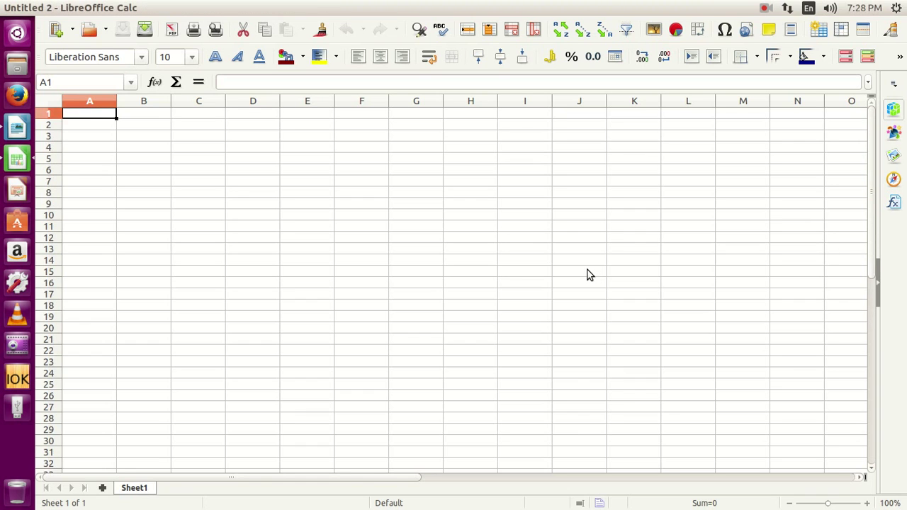
{"action": "scroll", "coordinate": [588, 275], "scroll_direction": "down", "scroll_amount": 15}
{"action": "scroll", "coordinate": [587, 275], "scroll_direction": "up", "scroll_amount": 12}
{"action": "scroll", "coordinate": [586, 275], "scroll_direction": "up", "scroll_amount": 3}
Create a new presentation from the spreadsheet window
{"action": "left_click", "coordinate": [106, 31]}
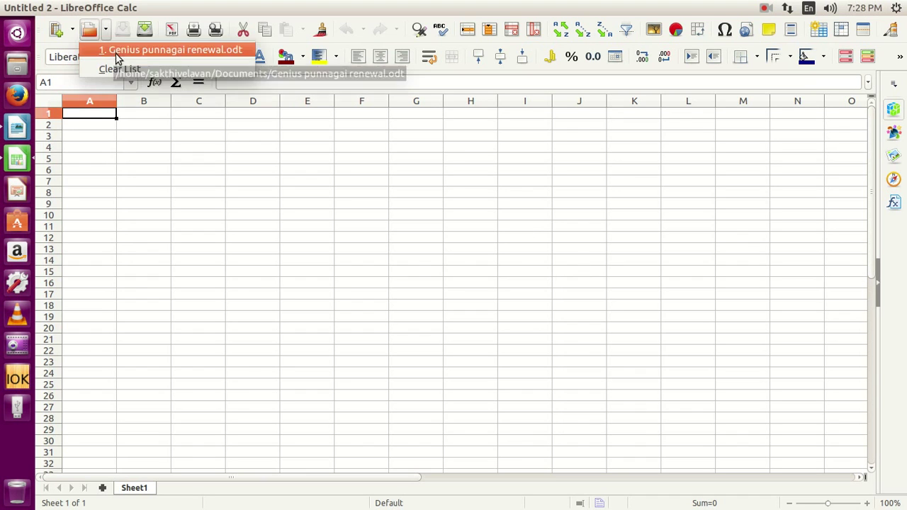
{"action": "left_click", "coordinate": [73, 31]}
{"action": "left_click", "coordinate": [72, 30]}
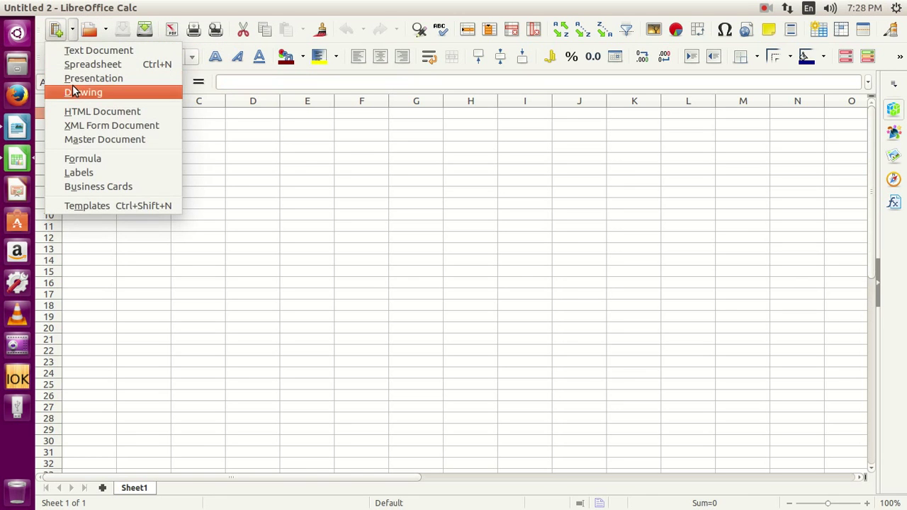
{"action": "left_click", "coordinate": [73, 79]}
Examine the blank title slide and its placeholders in the new presentation
{"action": "scroll", "coordinate": [362, 220], "scroll_direction": "down", "scroll_amount": 3}
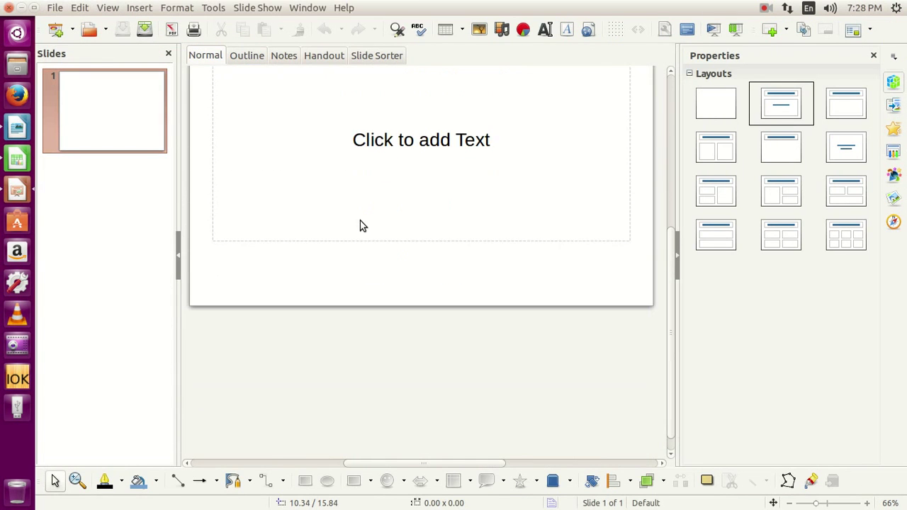
{"action": "scroll", "coordinate": [360, 222], "scroll_direction": "up", "scroll_amount": 6}
{"action": "scroll", "coordinate": [360, 223], "scroll_direction": "down", "scroll_amount": 5}
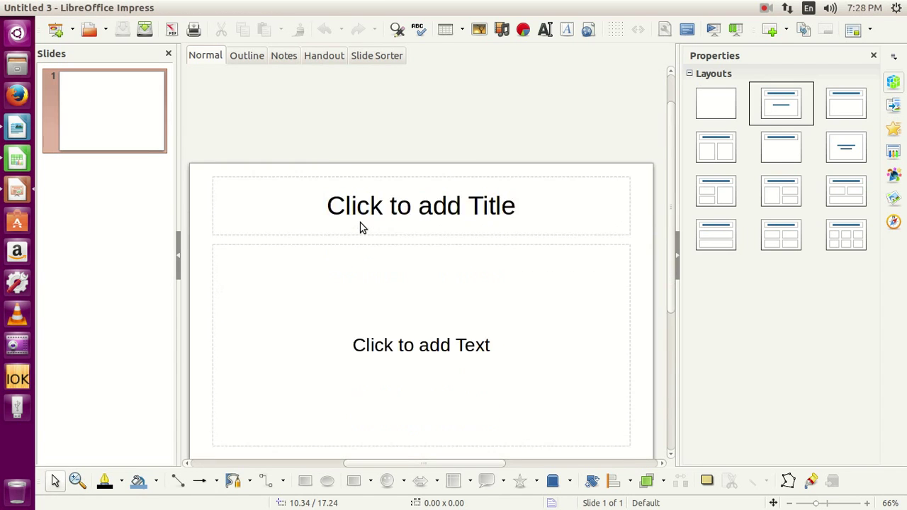
{"action": "scroll", "coordinate": [360, 222], "scroll_direction": "up", "scroll_amount": 4}
{"action": "scroll", "coordinate": [360, 226], "scroll_direction": "up", "scroll_amount": 2}
{"action": "scroll", "coordinate": [360, 223], "scroll_direction": "down", "scroll_amount": 5}
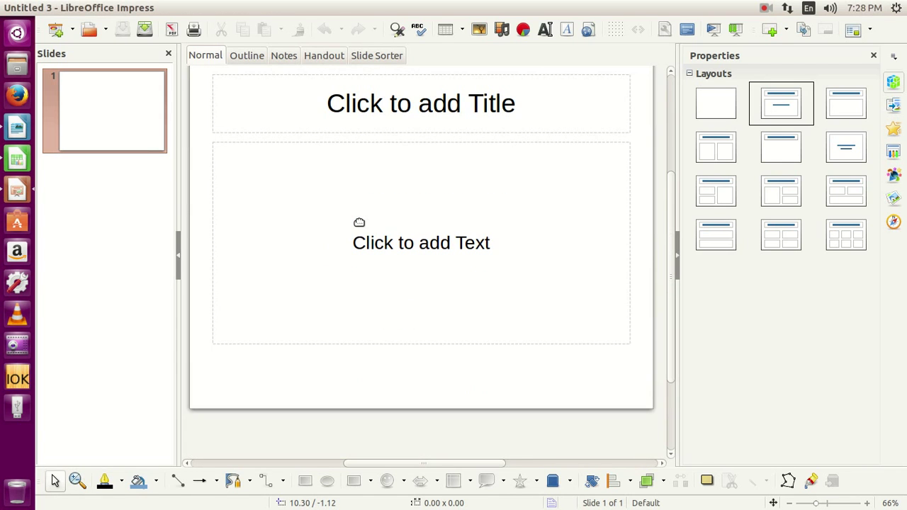
{"action": "scroll", "coordinate": [359, 224], "scroll_direction": "up", "scroll_amount": 4}
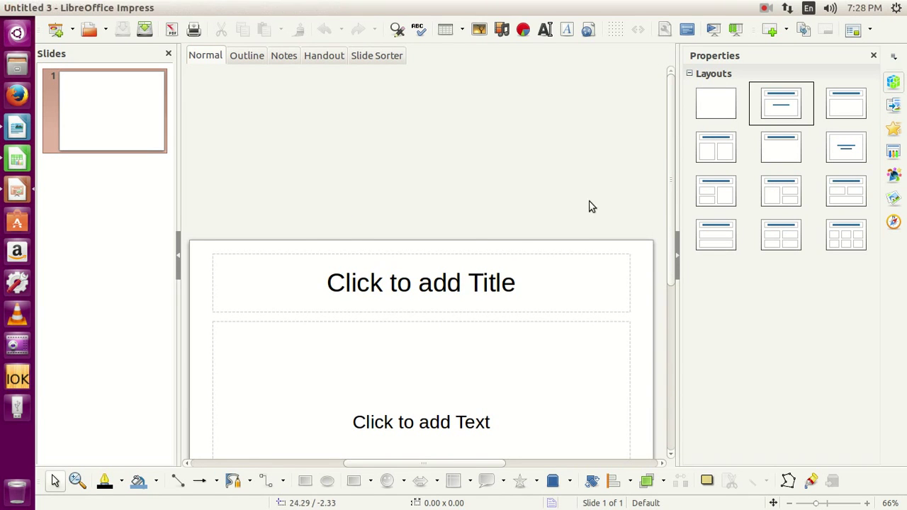
{"action": "scroll", "coordinate": [577, 203], "scroll_direction": "down", "scroll_amount": 5}
{"action": "scroll", "coordinate": [574, 198], "scroll_direction": "up", "scroll_amount": 4}
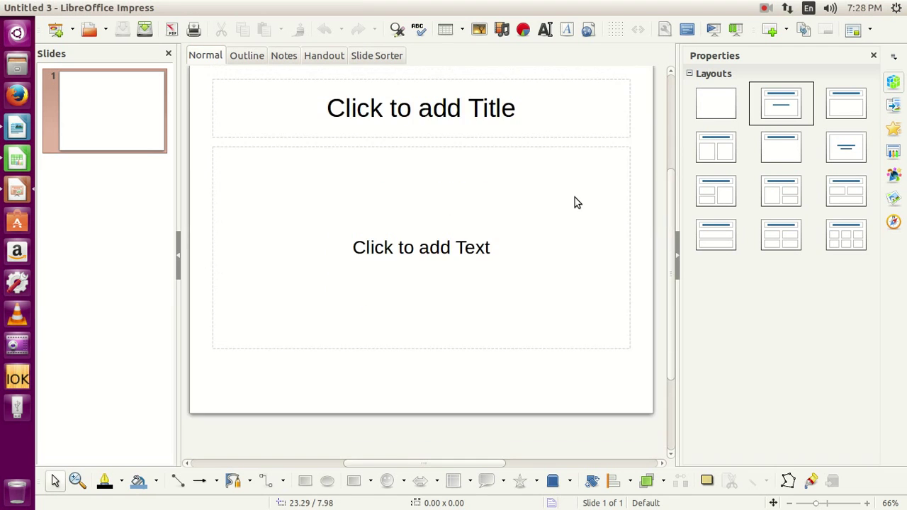
{"action": "scroll", "coordinate": [575, 198], "scroll_direction": "down", "scroll_amount": 3}
{"action": "scroll", "coordinate": [574, 202], "scroll_direction": "down", "scroll_amount": 3}
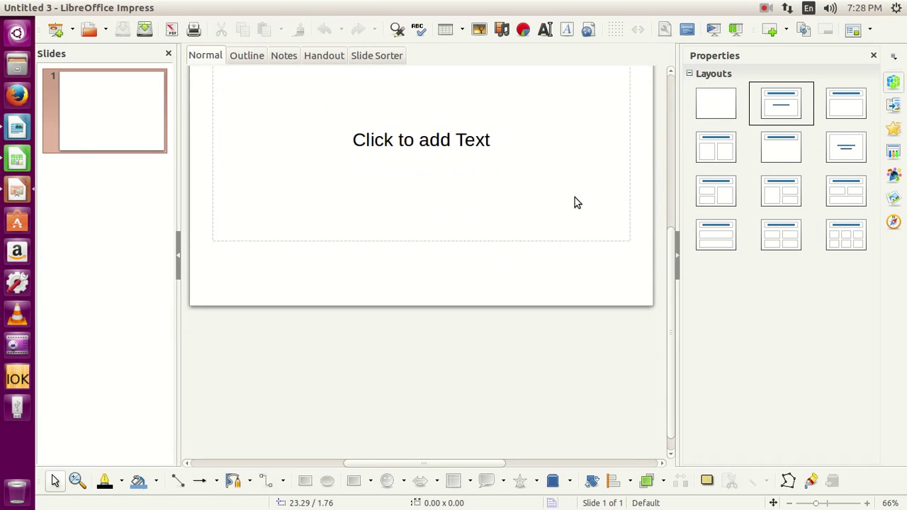
{"action": "scroll", "coordinate": [574, 202], "scroll_direction": "up", "scroll_amount": 7}
{"action": "scroll", "coordinate": [573, 197], "scroll_direction": "up", "scroll_amount": 5}
{"action": "scroll", "coordinate": [572, 198], "scroll_direction": "down", "scroll_amount": 9}
{"action": "scroll", "coordinate": [571, 198], "scroll_direction": "down", "scroll_amount": 3}
{"action": "scroll", "coordinate": [571, 198], "scroll_direction": "up", "scroll_amount": 8}
{"action": "scroll", "coordinate": [571, 198], "scroll_direction": "up", "scroll_amount": 3}
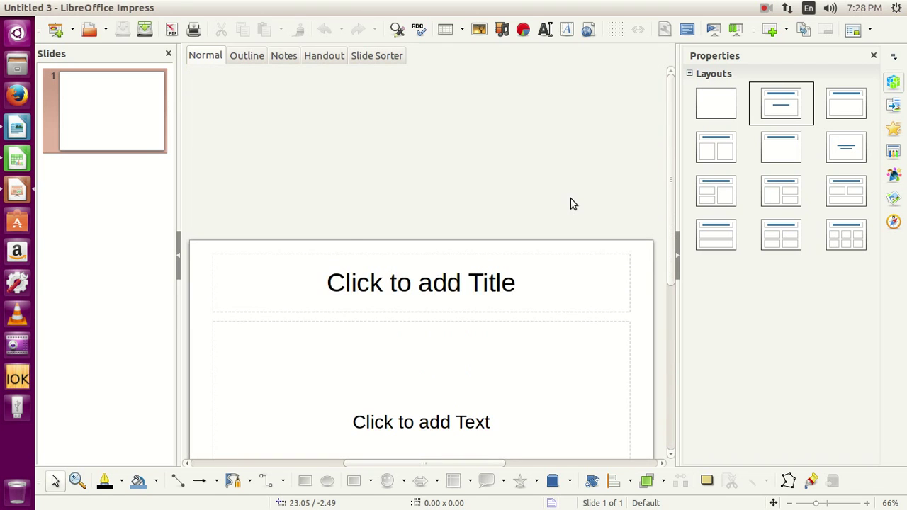
{"action": "scroll", "coordinate": [571, 199], "scroll_direction": "down", "scroll_amount": 8}
{"action": "scroll", "coordinate": [571, 204], "scroll_direction": "down", "scroll_amount": 1}
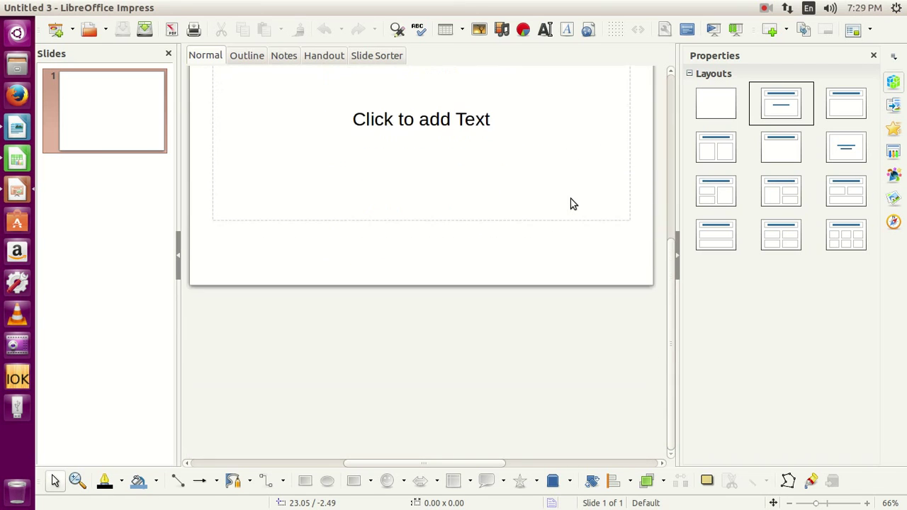
{"action": "scroll", "coordinate": [571, 204], "scroll_direction": "up", "scroll_amount": 12}
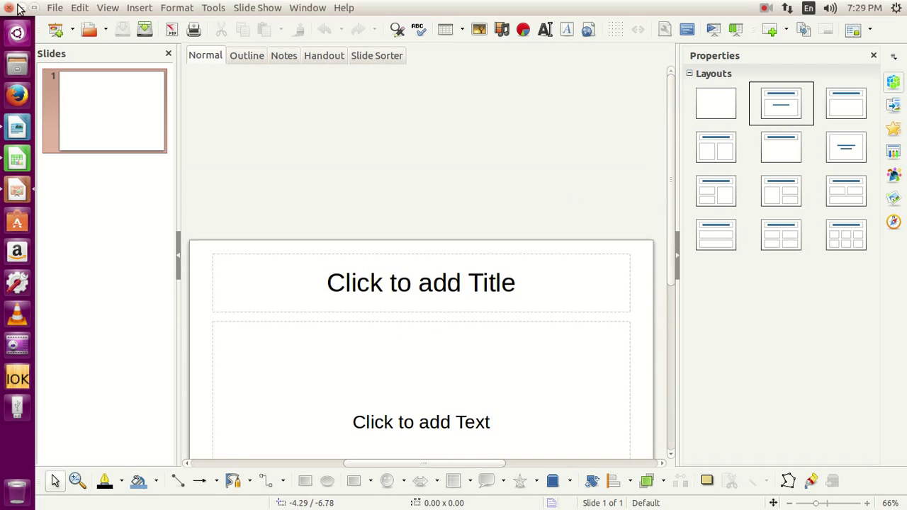
Close the untitled presentation, spreadsheet and text document
{"action": "left_click", "coordinate": [10, 7]}
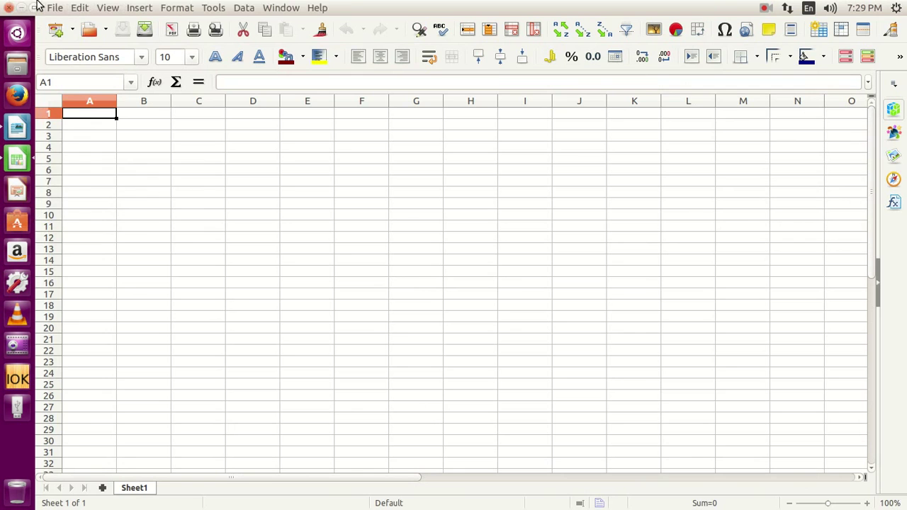
{"action": "left_click", "coordinate": [9, 8]}
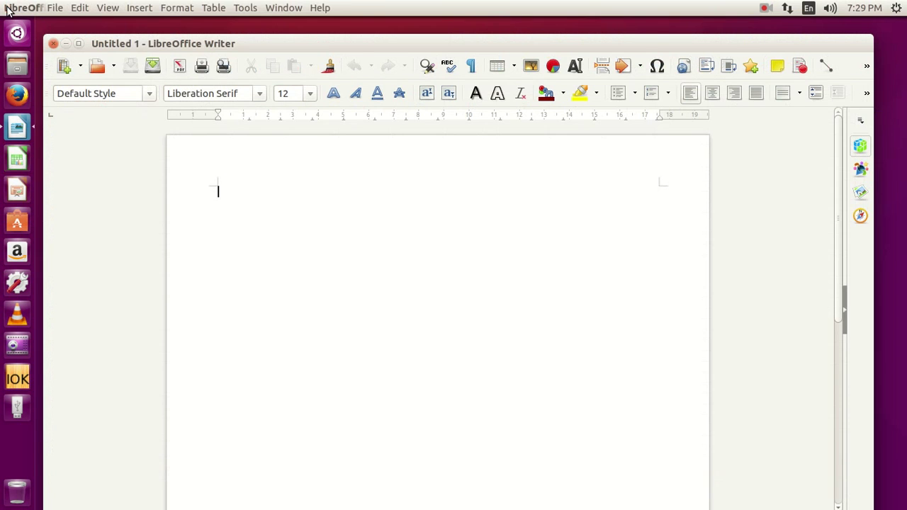
{"action": "left_click", "coordinate": [51, 44]}
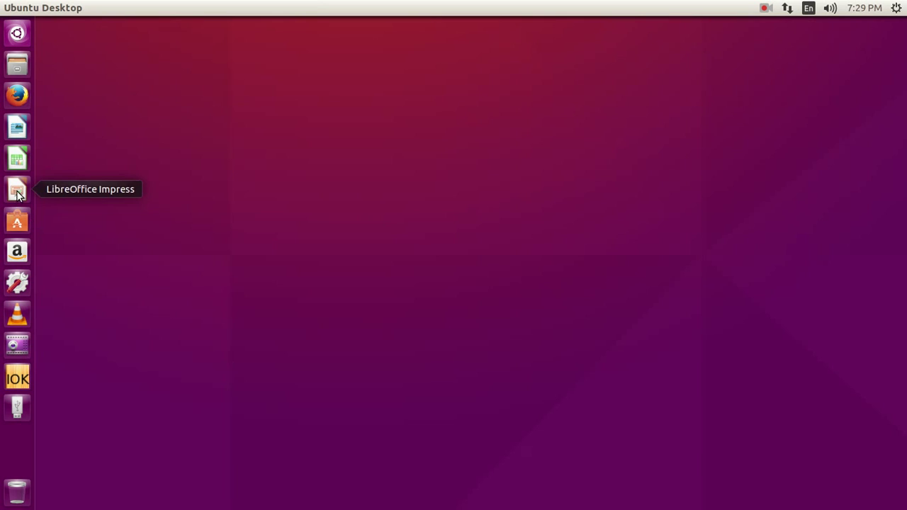
Open Ubuntu Software Center, look over its start page and show the Graphics category
{"action": "left_click", "coordinate": [17, 222]}
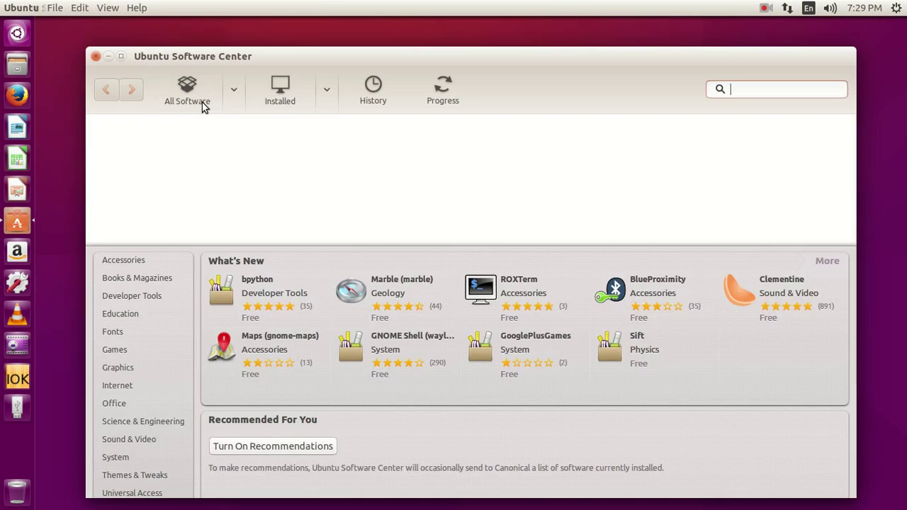
{"action": "scroll", "coordinate": [180, 324], "scroll_direction": "down", "scroll_amount": 4}
{"action": "scroll", "coordinate": [151, 319], "scroll_direction": "down", "scroll_amount": 1}
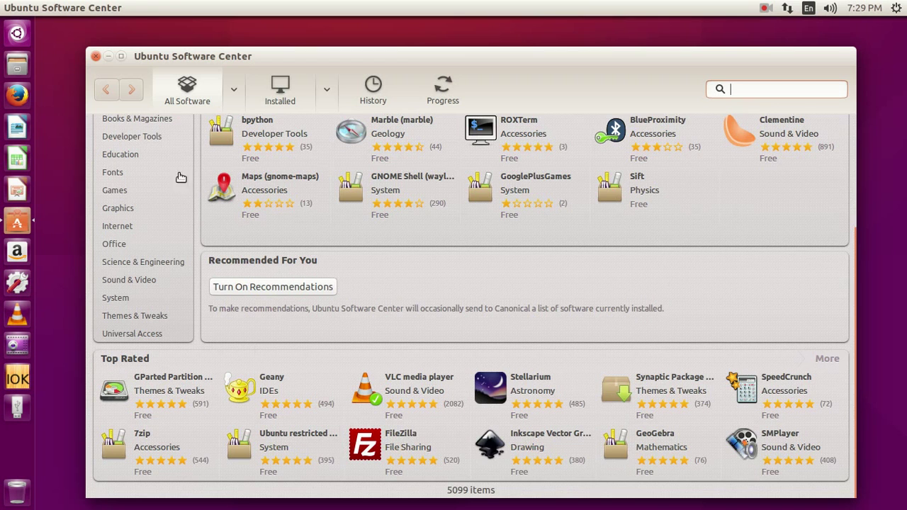
{"action": "scroll", "coordinate": [146, 202], "scroll_direction": "up", "scroll_amount": 5}
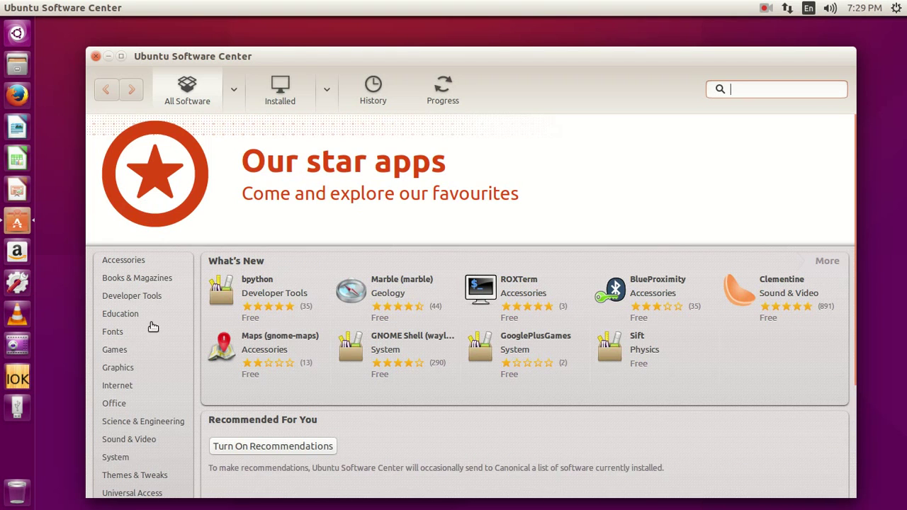
{"action": "scroll", "coordinate": [152, 326], "scroll_direction": "down", "scroll_amount": 3}
{"action": "left_click", "coordinate": [120, 281]}
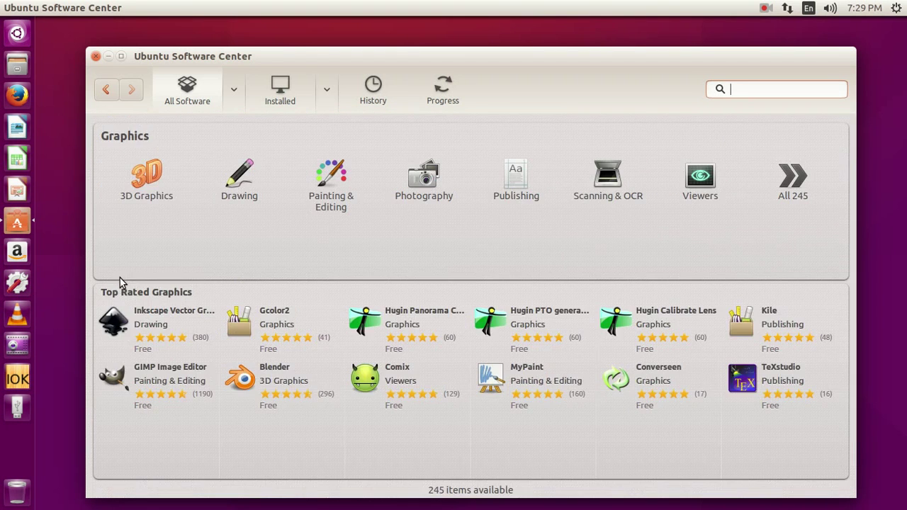
Look through the 3D Graphics and Drawing application lists, returning to the Graphics category from each one
{"action": "left_click", "coordinate": [149, 183]}
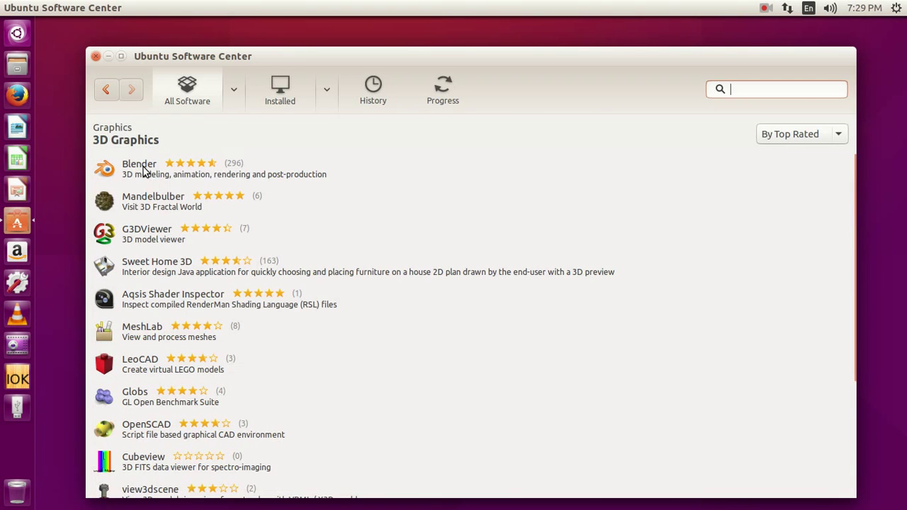
{"action": "scroll", "coordinate": [142, 181], "scroll_direction": "down", "scroll_amount": 5}
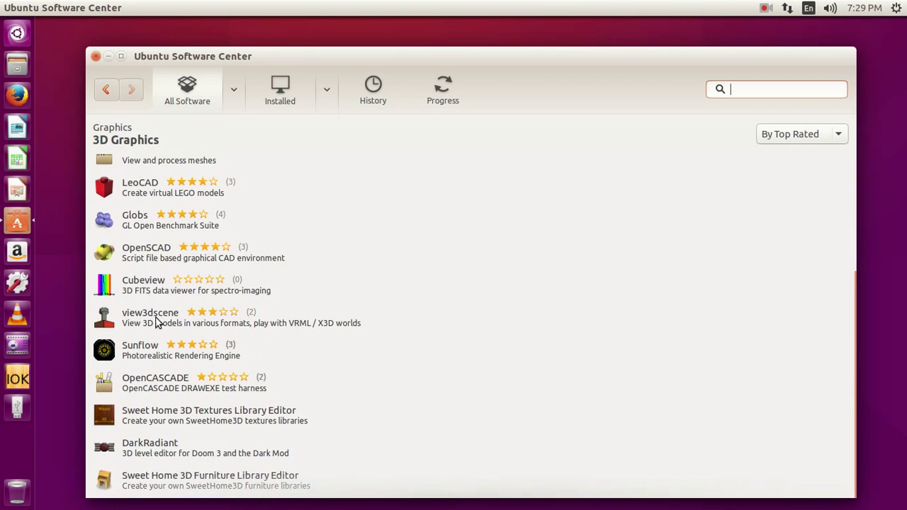
{"action": "scroll", "coordinate": [170, 397], "scroll_direction": "up", "scroll_amount": 1}
{"action": "scroll", "coordinate": [188, 496], "scroll_direction": "up", "scroll_amount": 5}
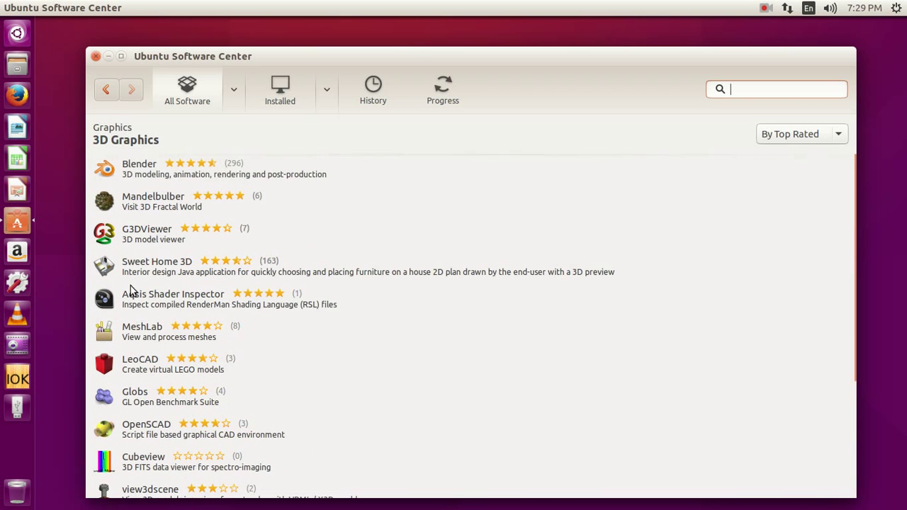
{"action": "left_click", "coordinate": [108, 97]}
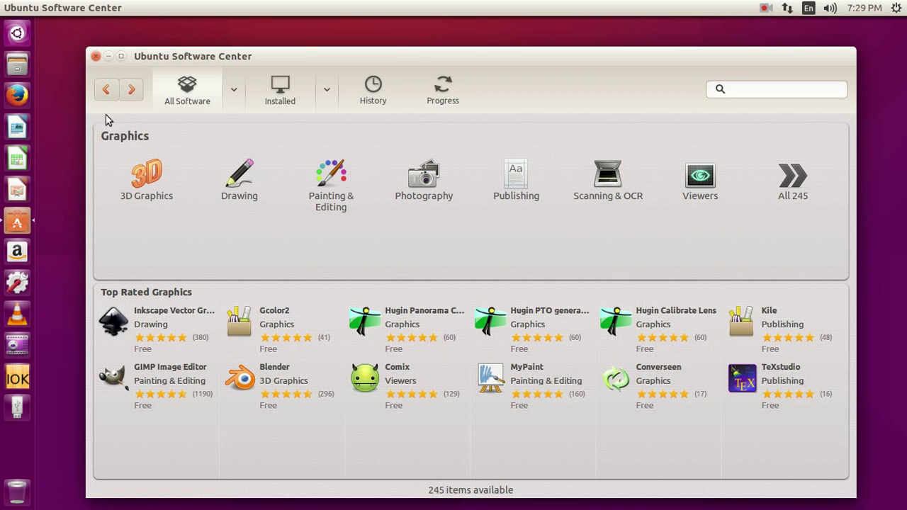
{"action": "left_click", "coordinate": [241, 193]}
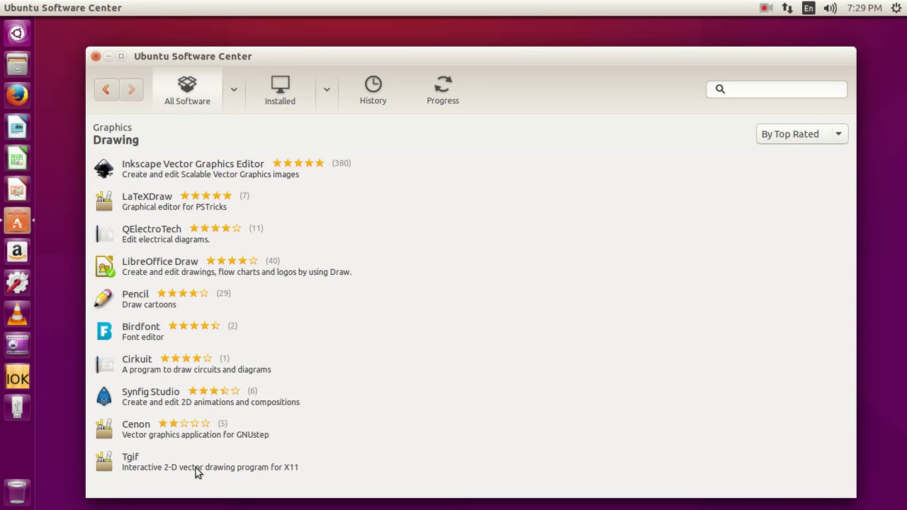
{"action": "left_click", "coordinate": [106, 90]}
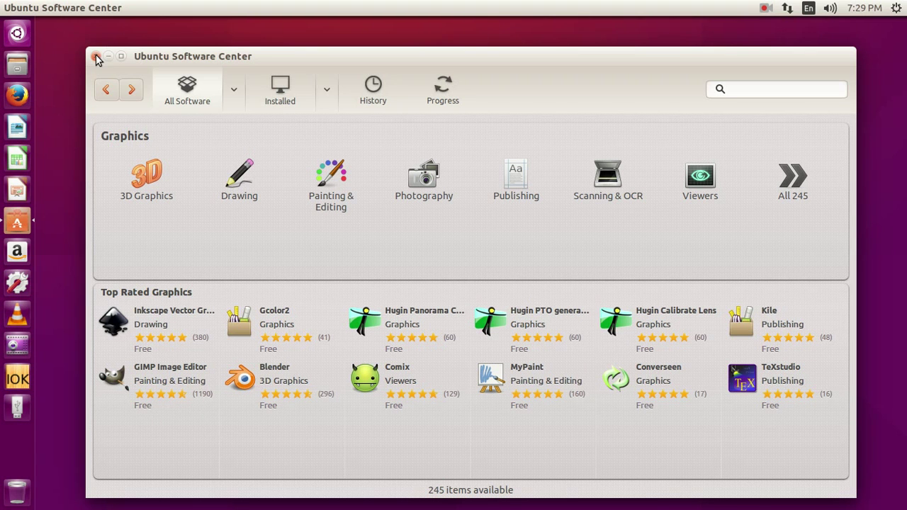
Go back to the Software Center start page, look over its categories and top-rated applications, and close the window
{"action": "left_click", "coordinate": [105, 90]}
{"action": "scroll", "coordinate": [124, 304], "scroll_direction": "down", "scroll_amount": 2}
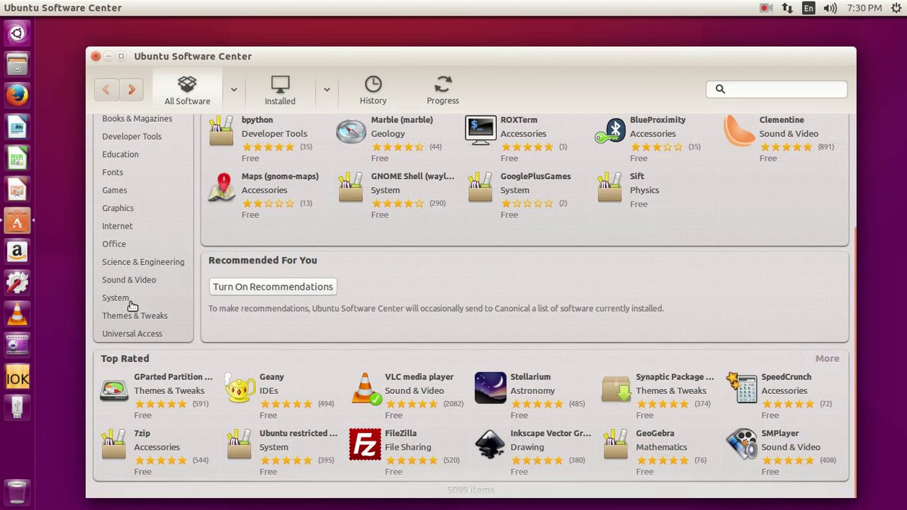
{"action": "scroll", "coordinate": [117, 333], "scroll_direction": "up", "scroll_amount": 5}
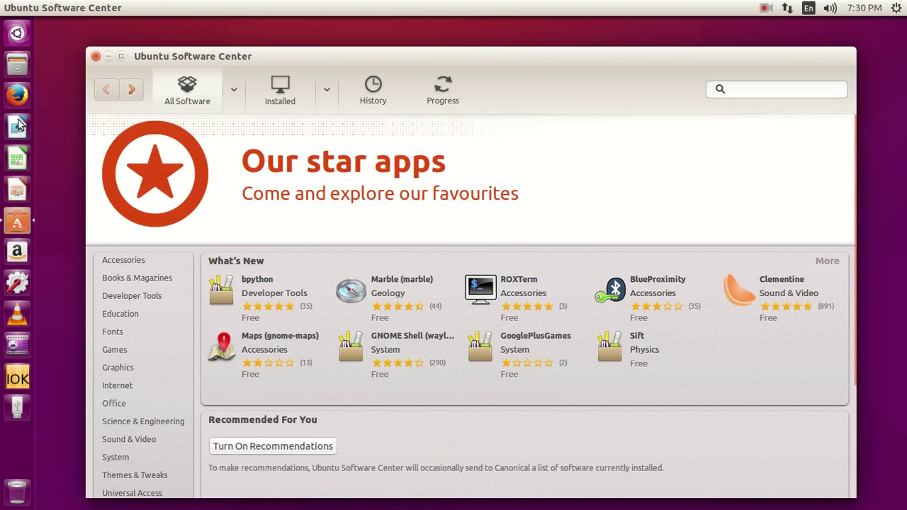
{"action": "left_click", "coordinate": [97, 55]}
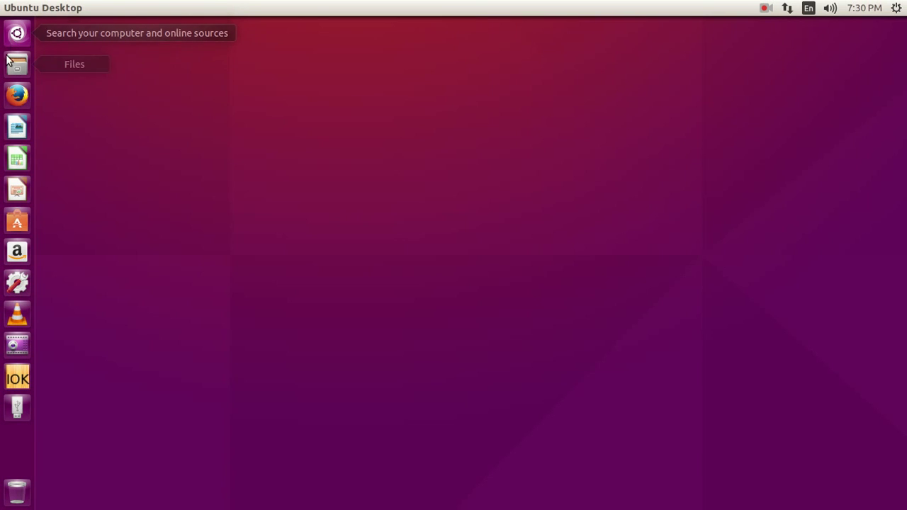
Open the 524 MB Volume from the launcher to view its contents and close its file window
{"action": "left_click", "coordinate": [17, 410]}
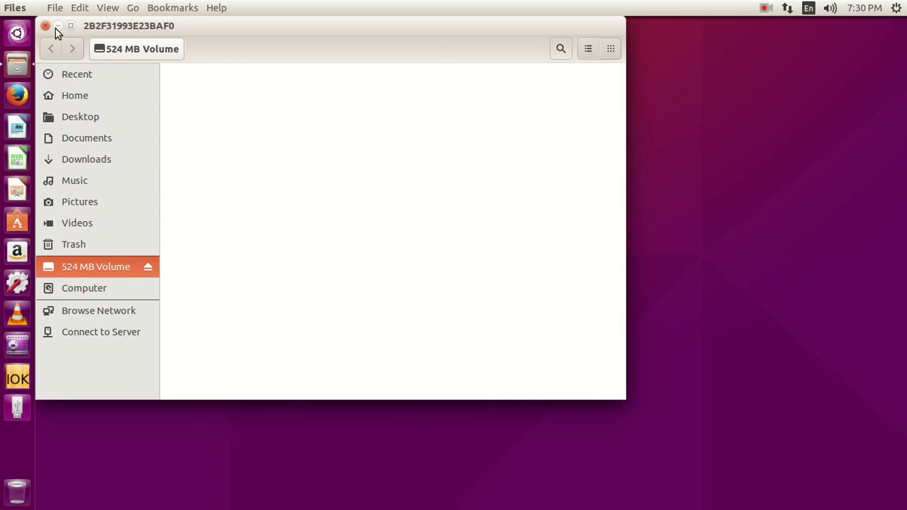
{"action": "left_click", "coordinate": [45, 26]}
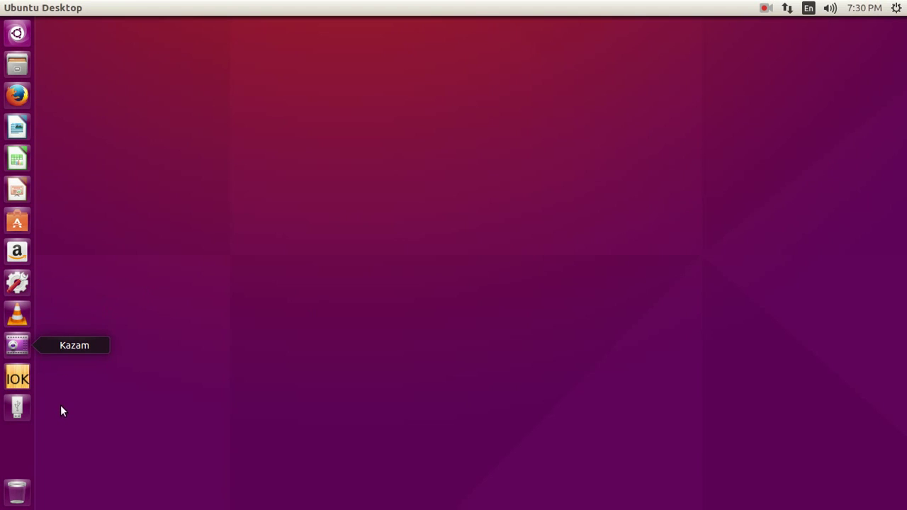
Show the available keyboard input languages and text entry options, then dismiss the list without choosing one
{"action": "left_click", "coordinate": [809, 8]}
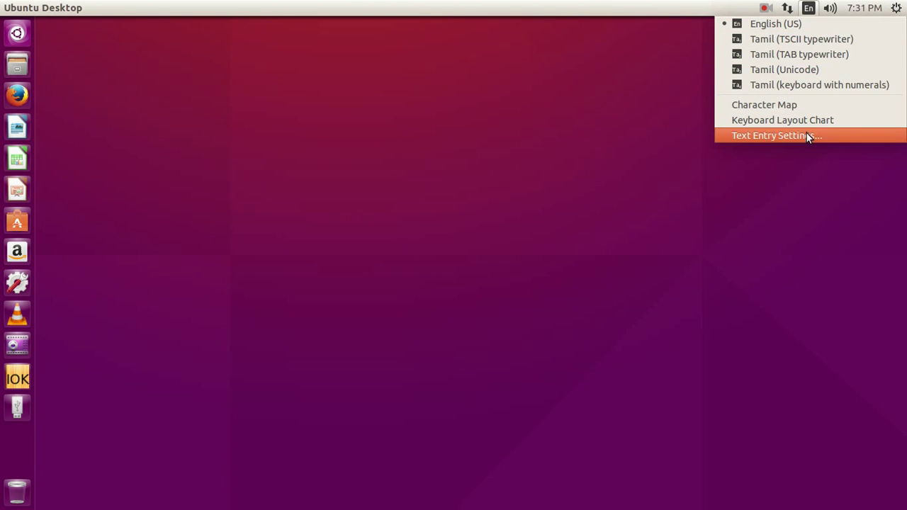
{"action": "left_click", "coordinate": [142, 362]}
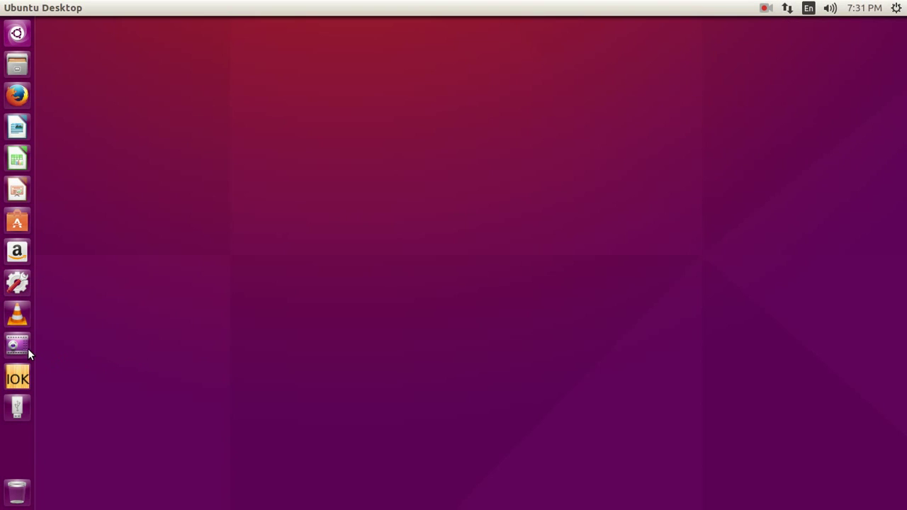